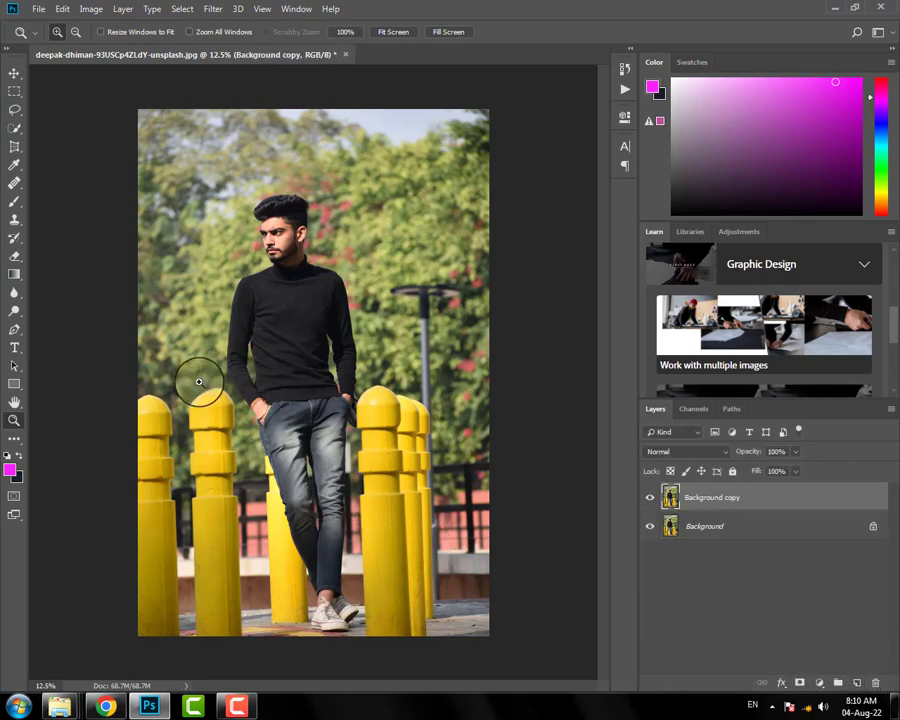
Step: Fit the photo on screen, then zoom in closely on the man's face
left_click(381, 33)
left_click(354, 118)
left_click(163, 270)
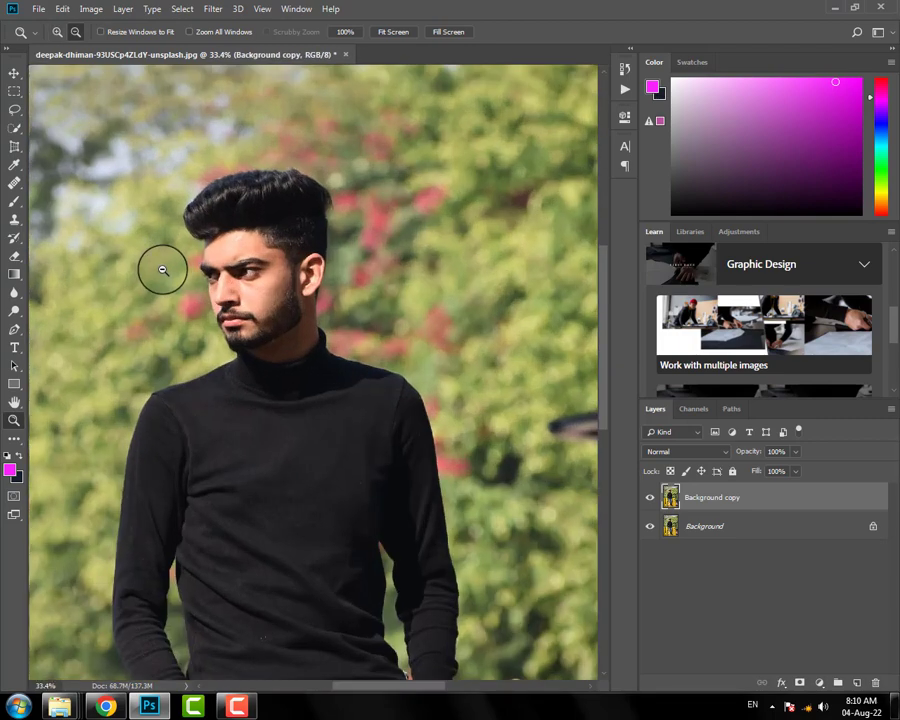
left_click_drag(163, 270, 268, 232)
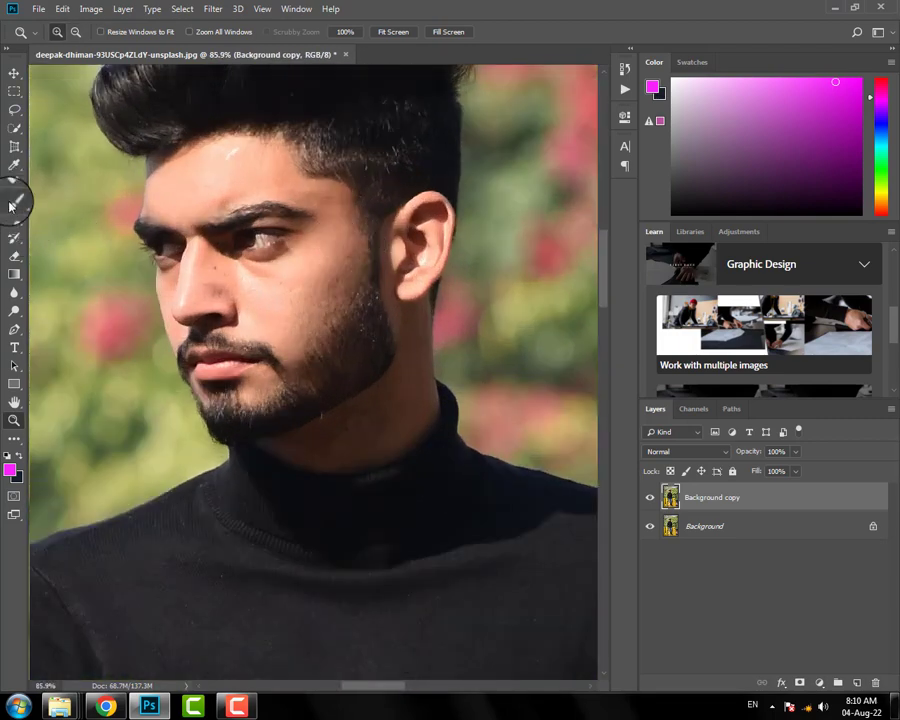
Step: Switch to the Mixer Brush and show its size and hardness settings (37 px, 0%)
right_click(12, 205)
left_click(58, 244)
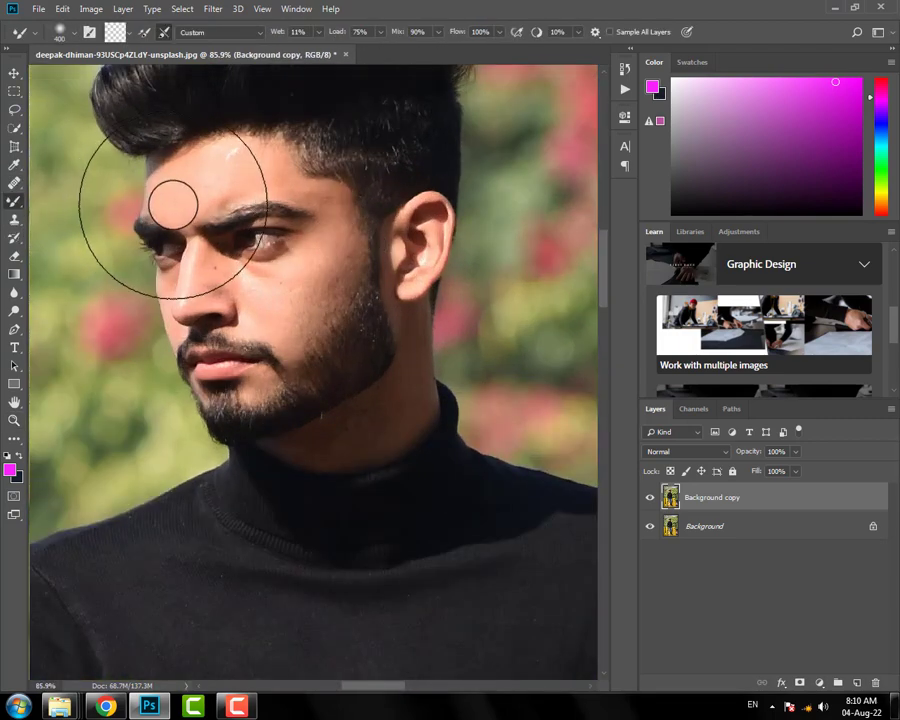
left_click(71, 30)
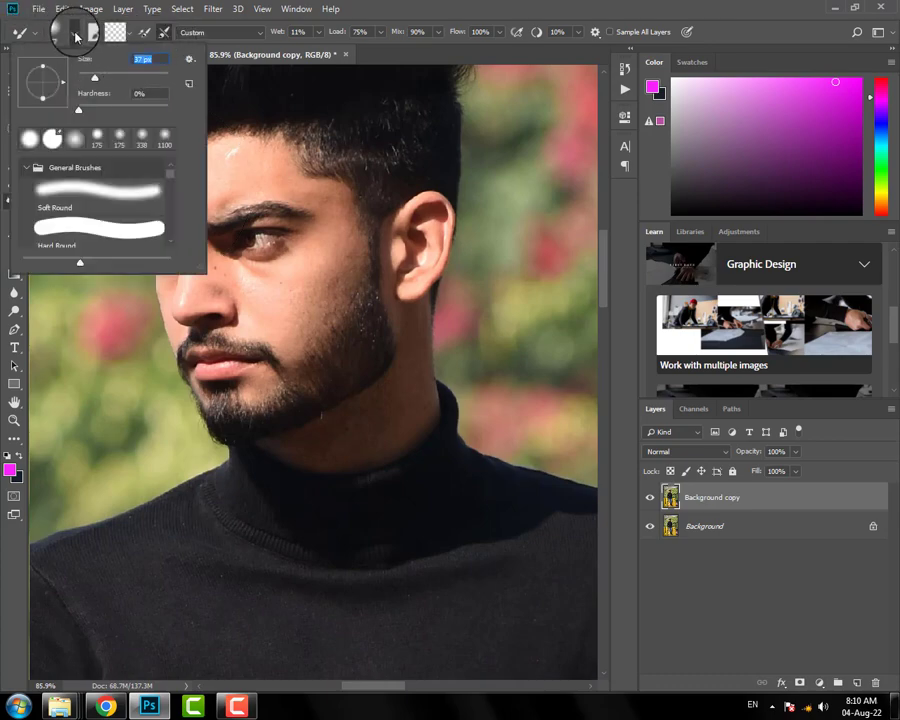
Step: Close the brush settings and shrink the mixer brush from 70 to 50
left_click(76, 37)
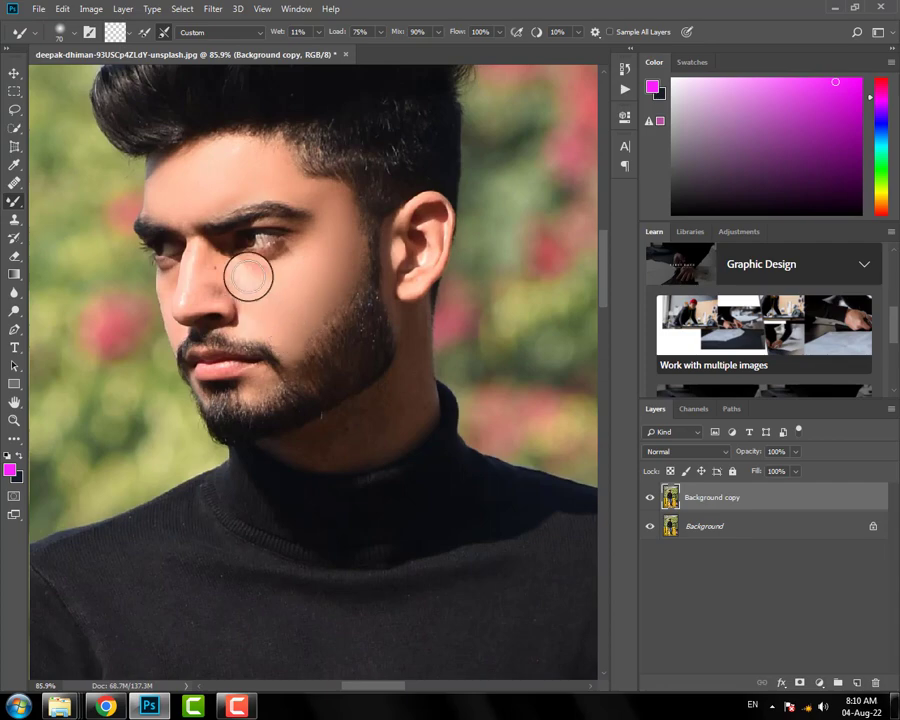
key("bracketleft")
key("bracketleft")
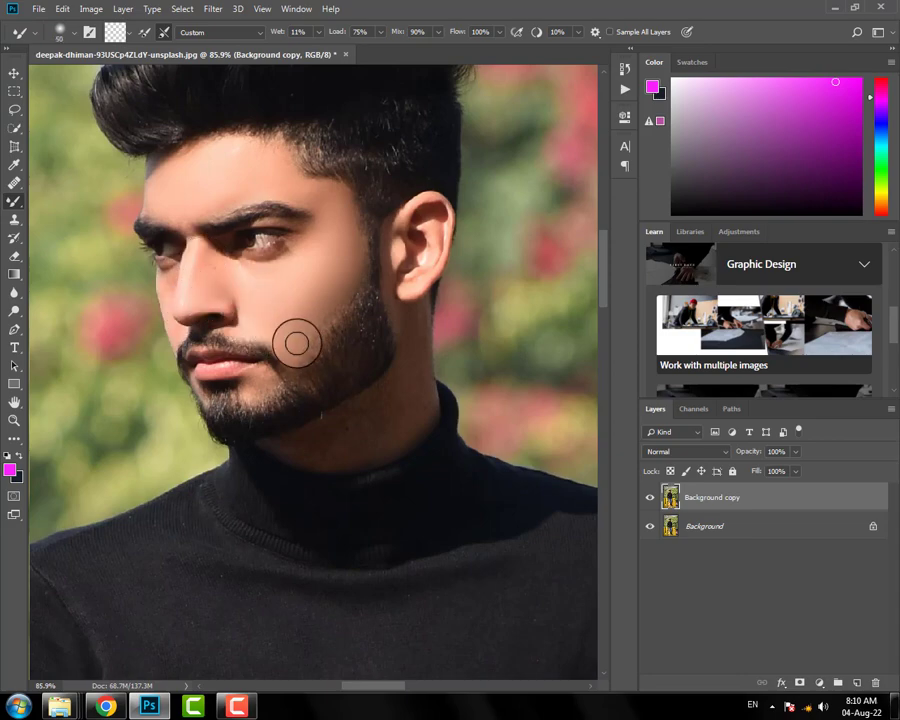
Step: Shrink the brush to 45, blend around the chin, then undo that smear
key("bracketleft")
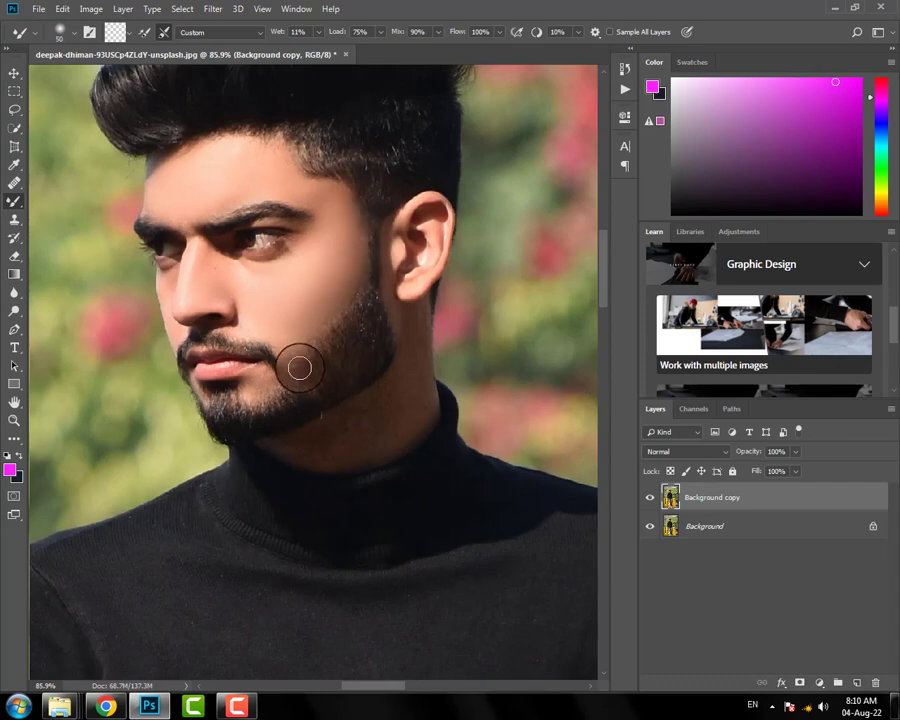
left_click_drag(261, 373, 261, 389)
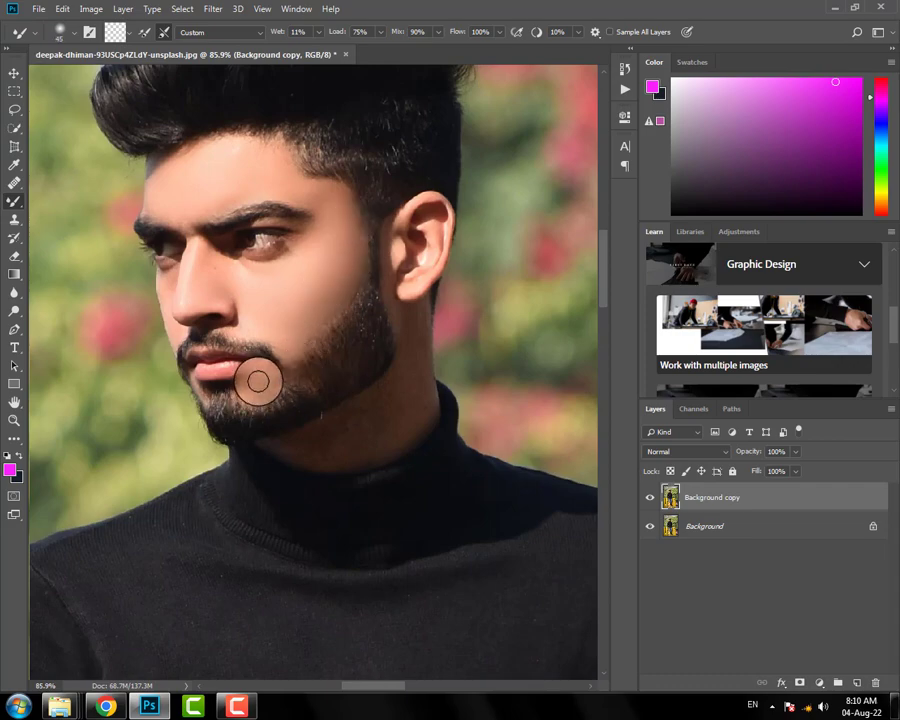
key("ctrl+z")
Step: Set the brush to 40 and smooth skin beside the ear and along the jaw-neck edge
key("bracketleft")
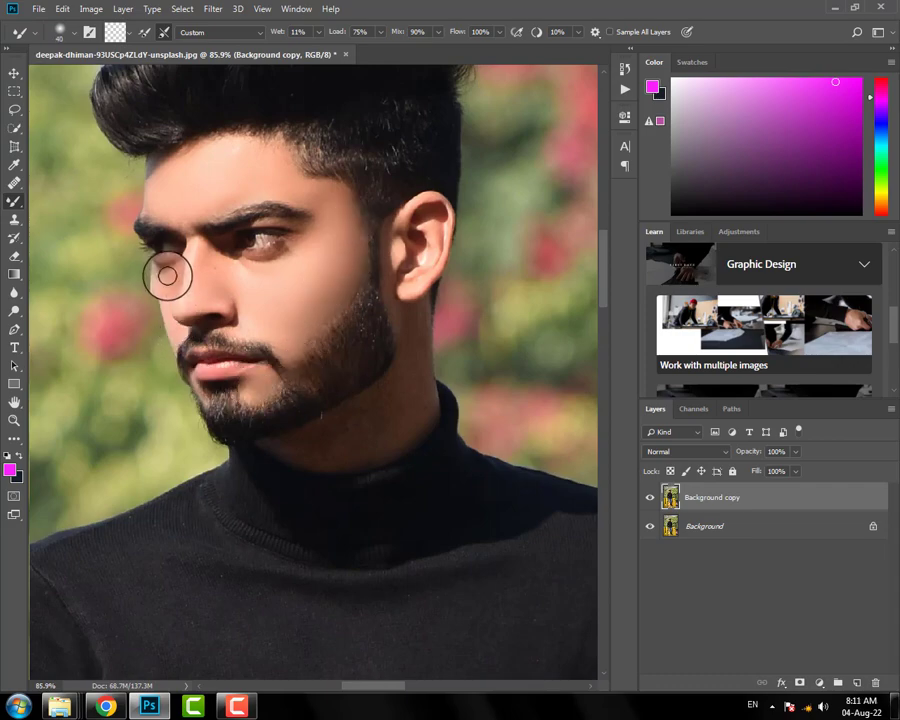
key("bracketleft")
key("bracketleft")
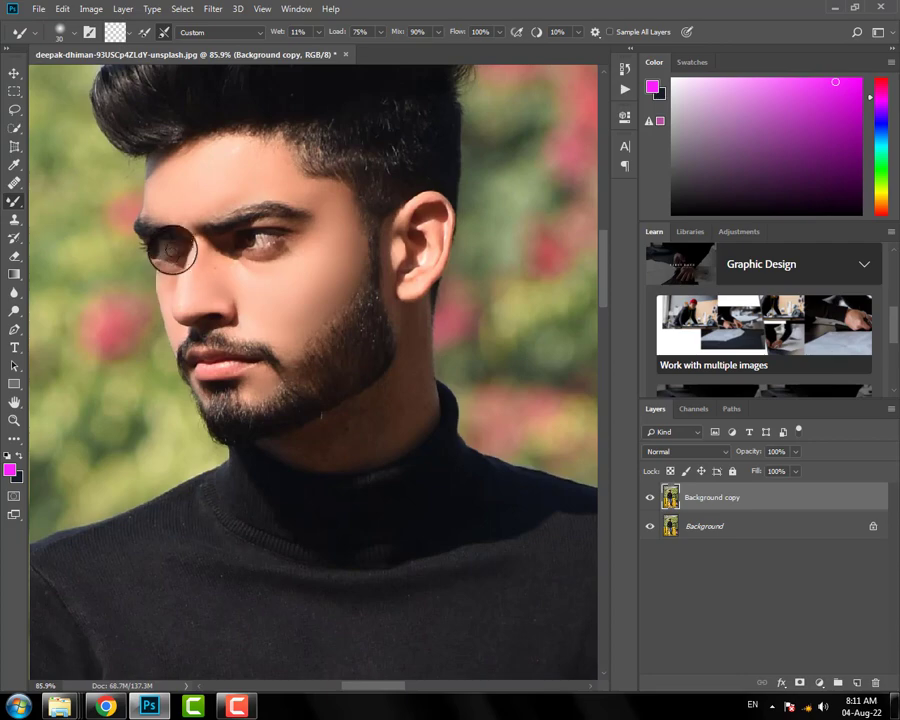
key("bracketright")
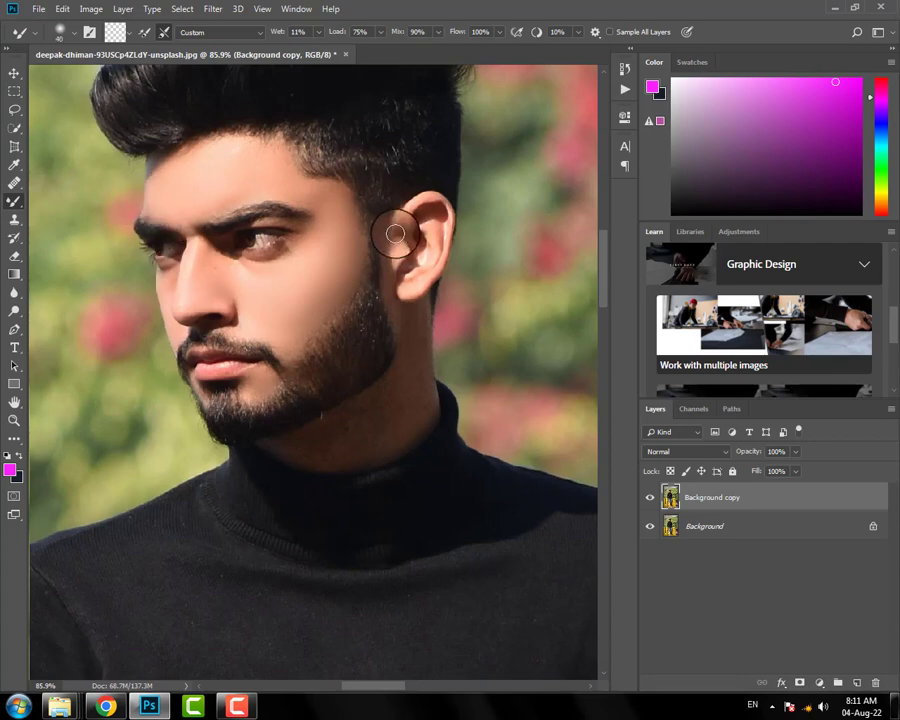
mouse_move(395, 233)
left_mouse_down()
mouse_move(388, 287)
mouse_move(419, 205)
mouse_move(440, 255)
mouse_move(414, 281)
mouse_move(414, 237)
mouse_move(440, 230)
left_mouse_up()
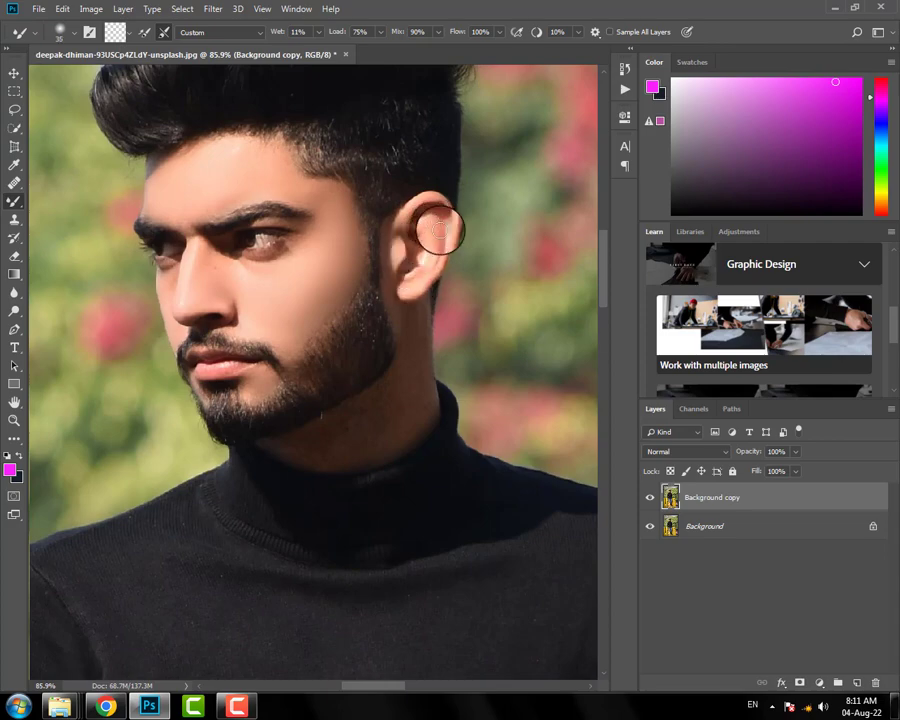
mouse_move(405, 329)
left_mouse_down()
mouse_move(386, 285)
mouse_move(418, 372)
mouse_move(417, 363)
left_mouse_up()
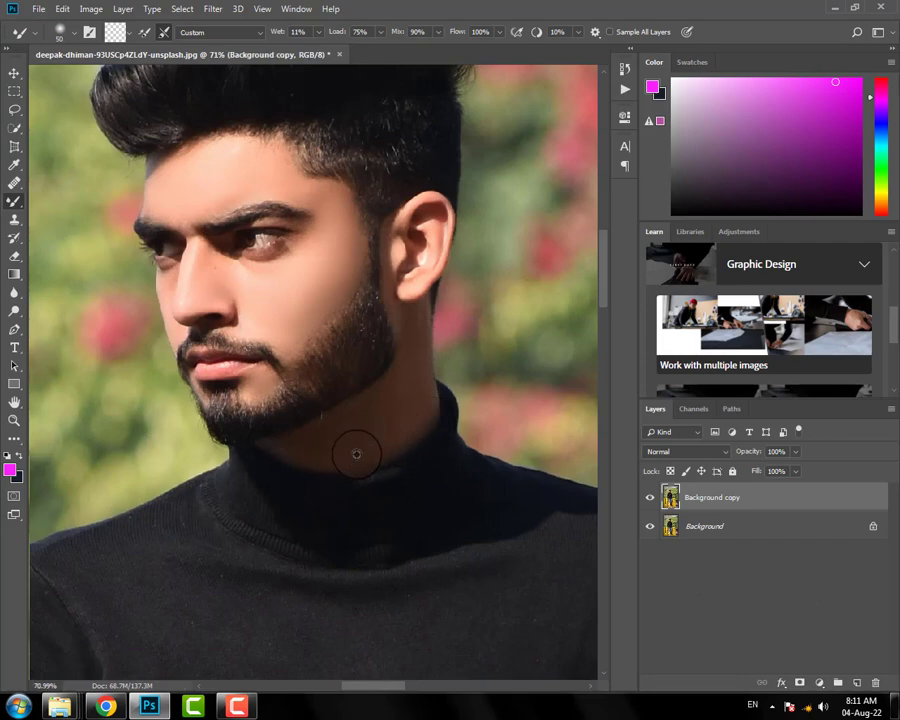
Step: Zoom out to the full figure and open Camera Raw with Auto tone (Highlights -67, Shadows +54)
scroll(356, 455, "down", 3)
scroll(358, 446, "down", 3)
scroll(291, 317, "up", 1)
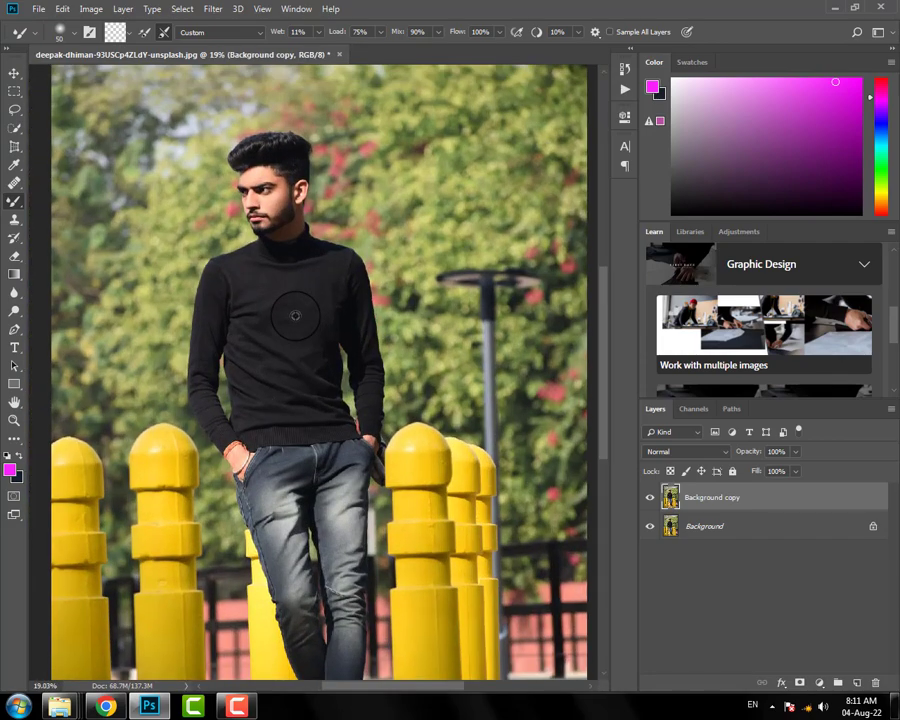
left_click(683, 409)
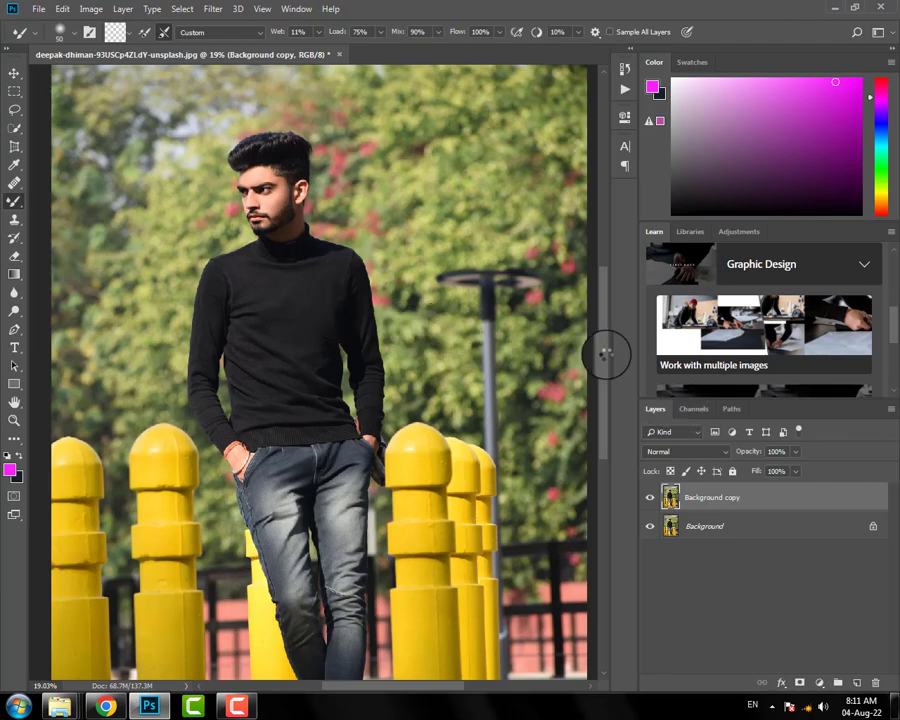
key("ctrl+shift+a")
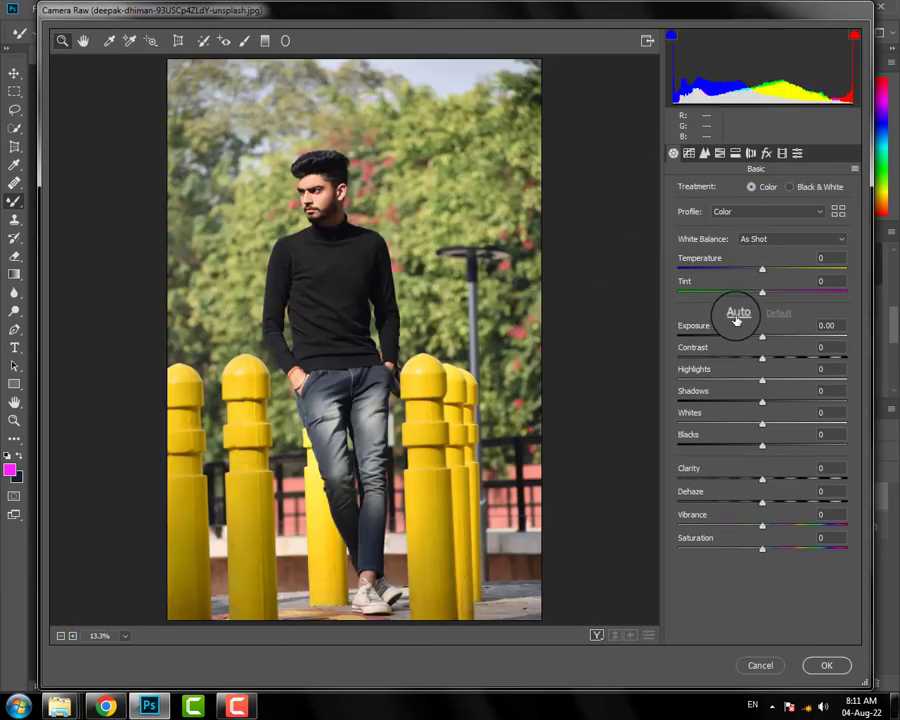
left_click(737, 314)
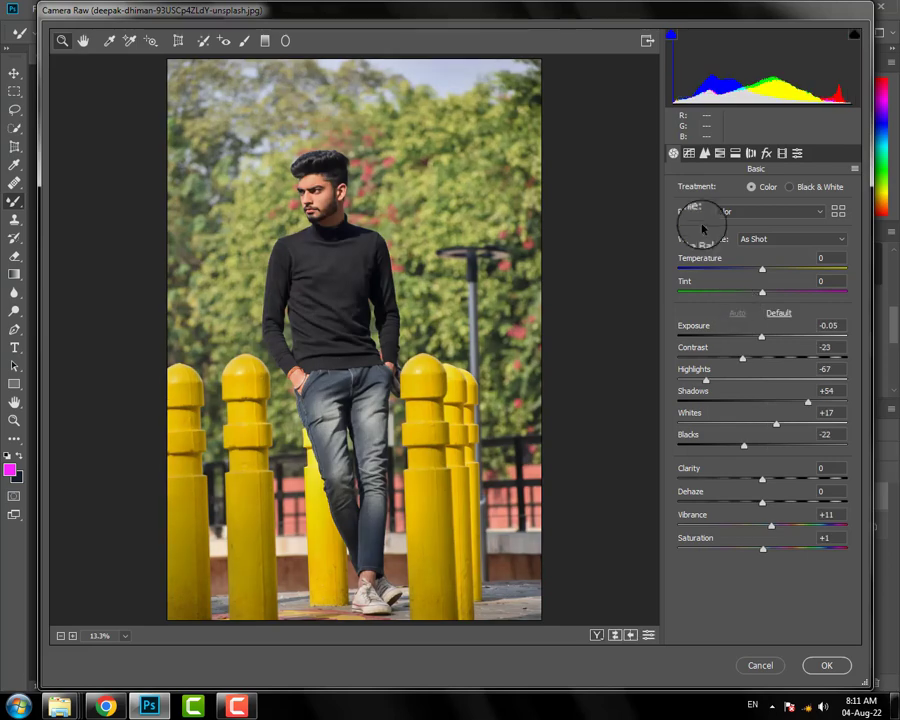
left_click(690, 152)
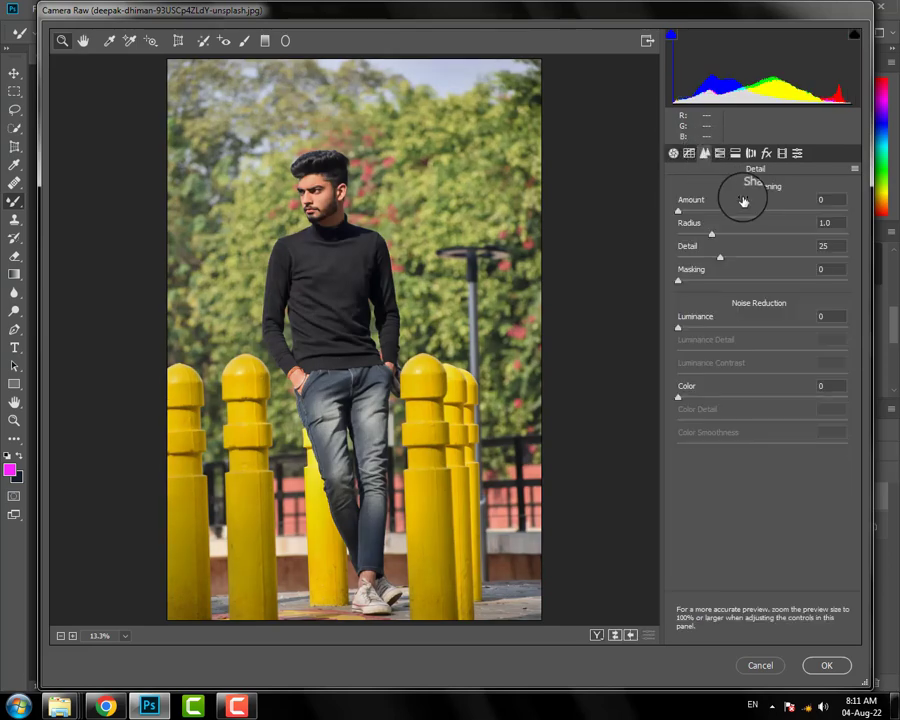
Step: In HSL, raise Oranges luminance to +14, lower Greens luminance to -27, and shift green hue
left_click(719, 152)
left_click(788, 192)
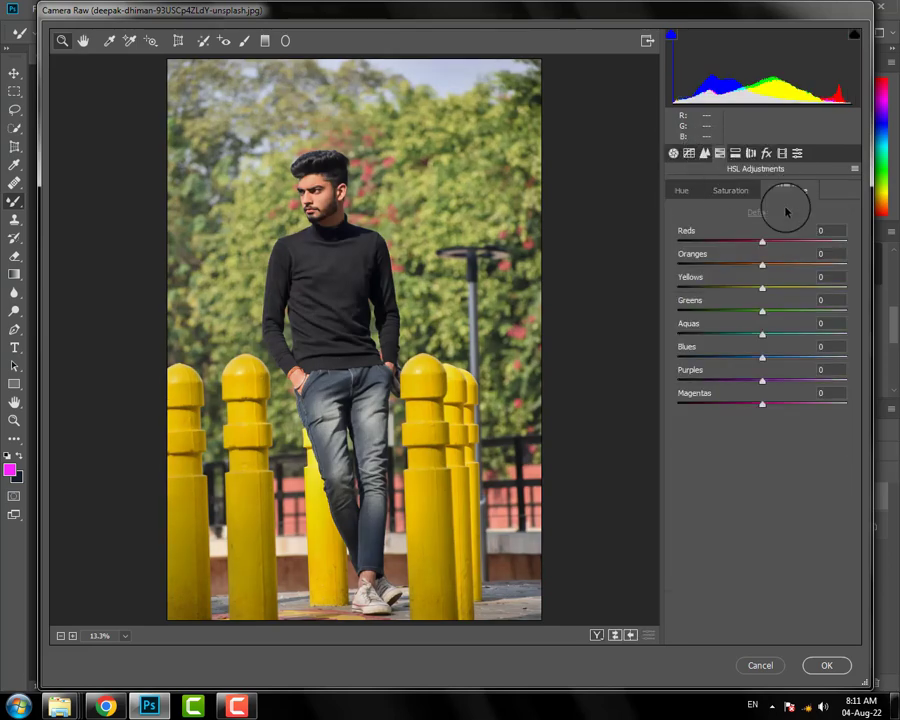
mouse_move(780, 266)
left_mouse_down()
mouse_move(716, 264)
mouse_move(756, 272)
left_mouse_up()
left_click(730, 190)
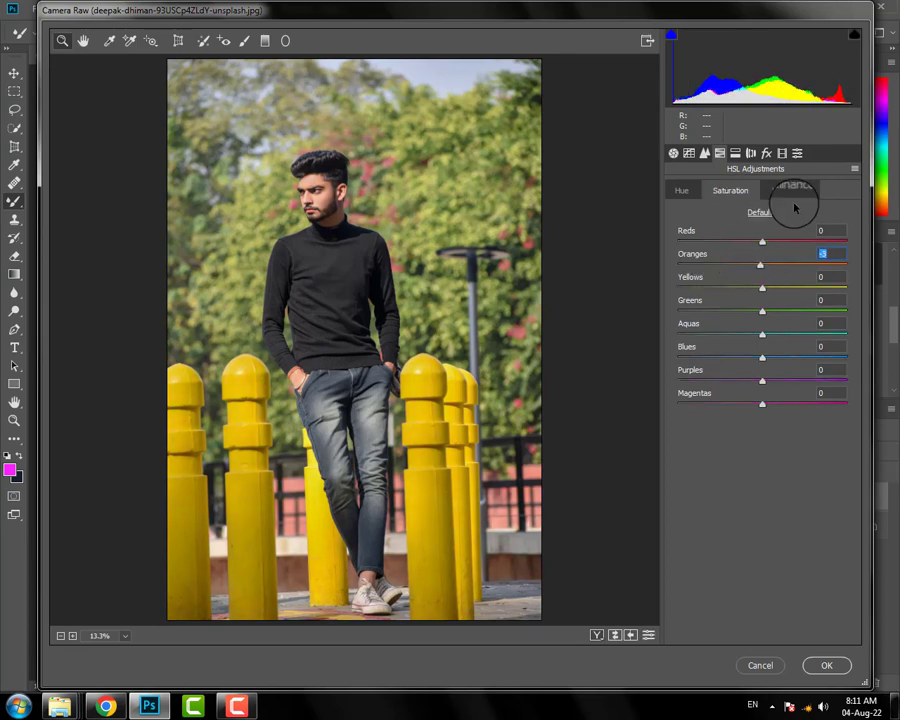
left_click(795, 190)
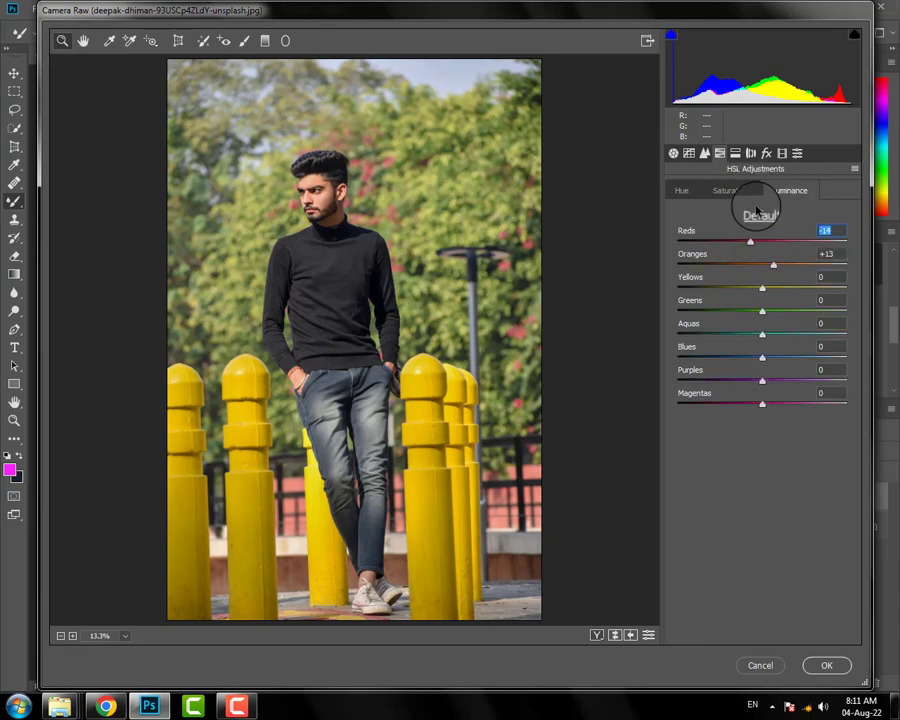
mouse_move(762, 311)
left_mouse_down()
mouse_move(740, 312)
mouse_move(748, 316)
mouse_move(735, 287)
mouse_move(724, 313)
mouse_move(790, 314)
left_mouse_up()
left_click(727, 199)
left_click(692, 197)
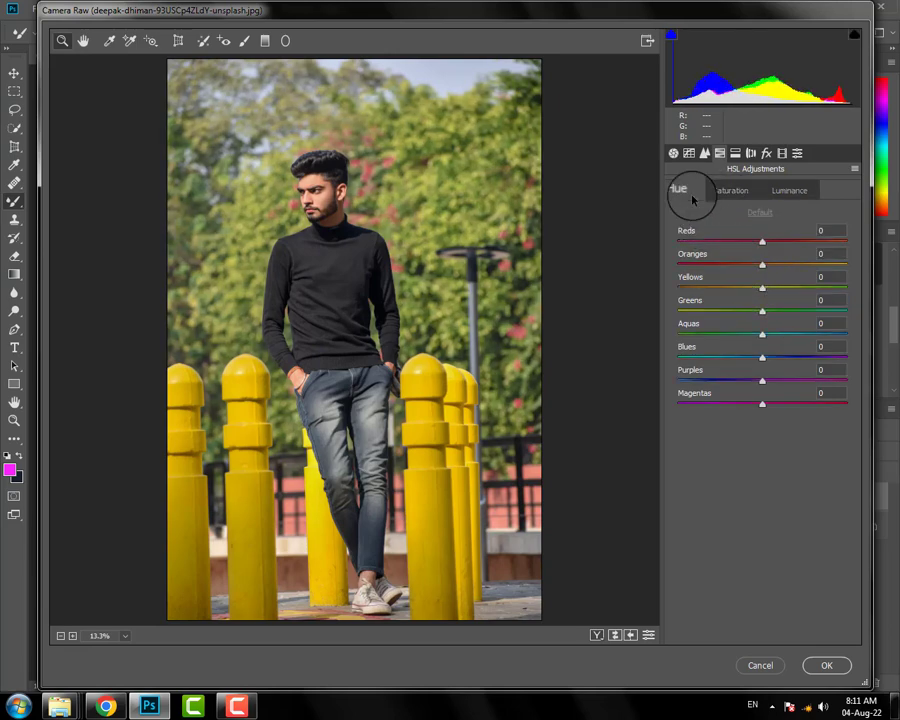
left_click(760, 315)
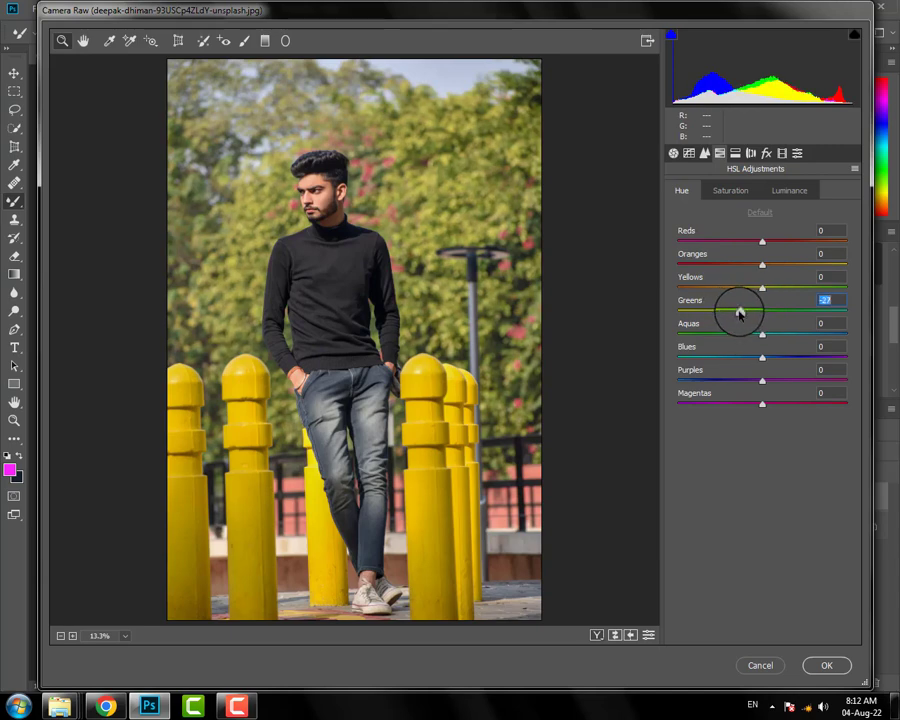
Step: Adjust Yellows saturation and shift Yellows hue far left so the bollards turn orange
left_click(789, 190)
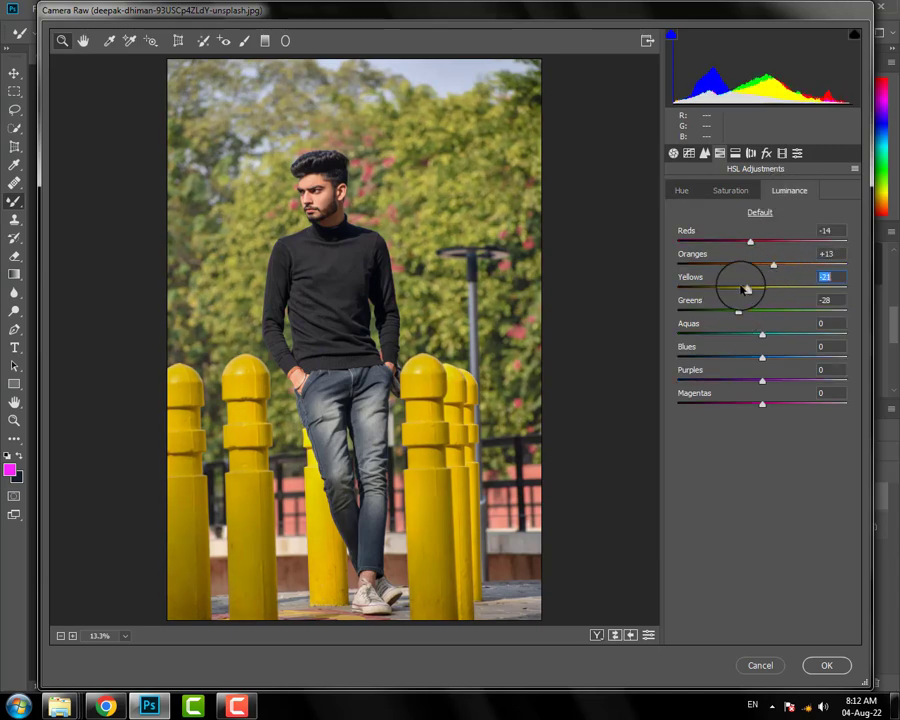
left_click(740, 191)
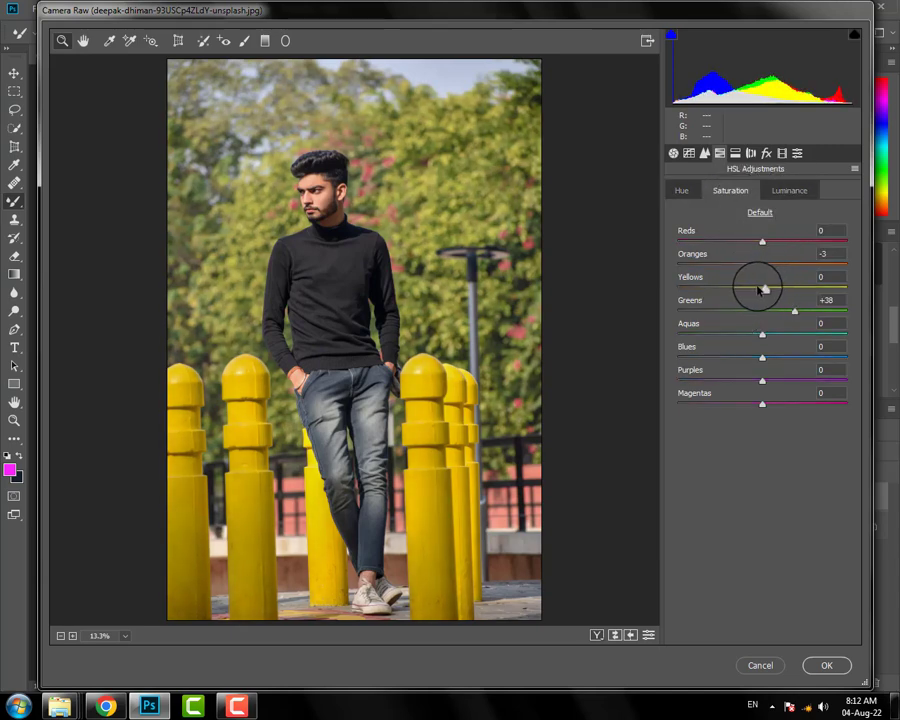
left_click_drag(762, 289, 764, 290)
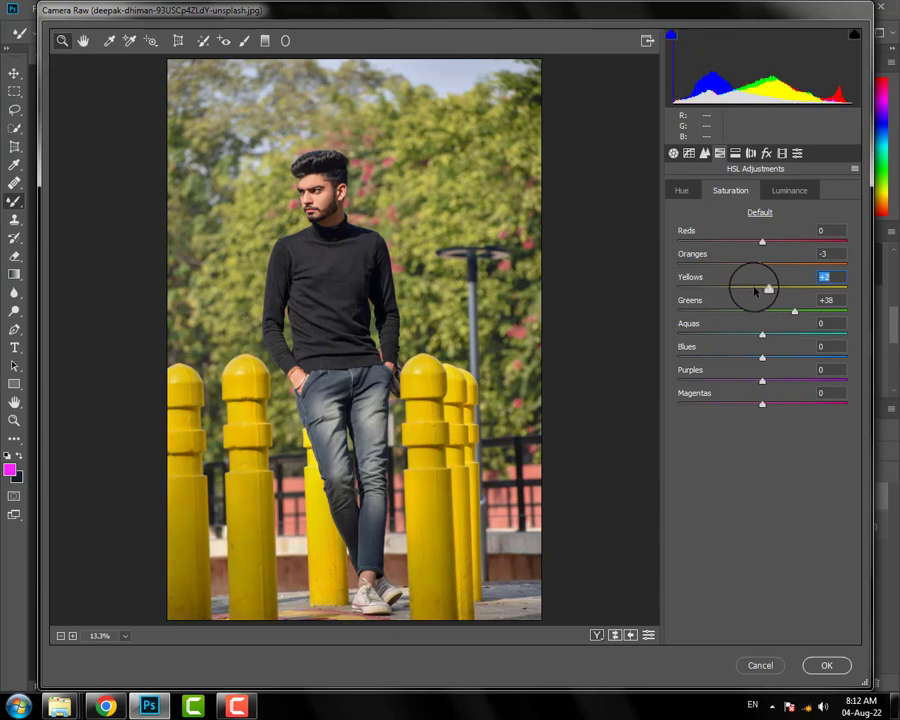
left_click(681, 190)
mouse_move(758, 292)
left_mouse_down()
mouse_move(680, 290)
mouse_move(759, 293)
mouse_move(736, 288)
left_mouse_up()
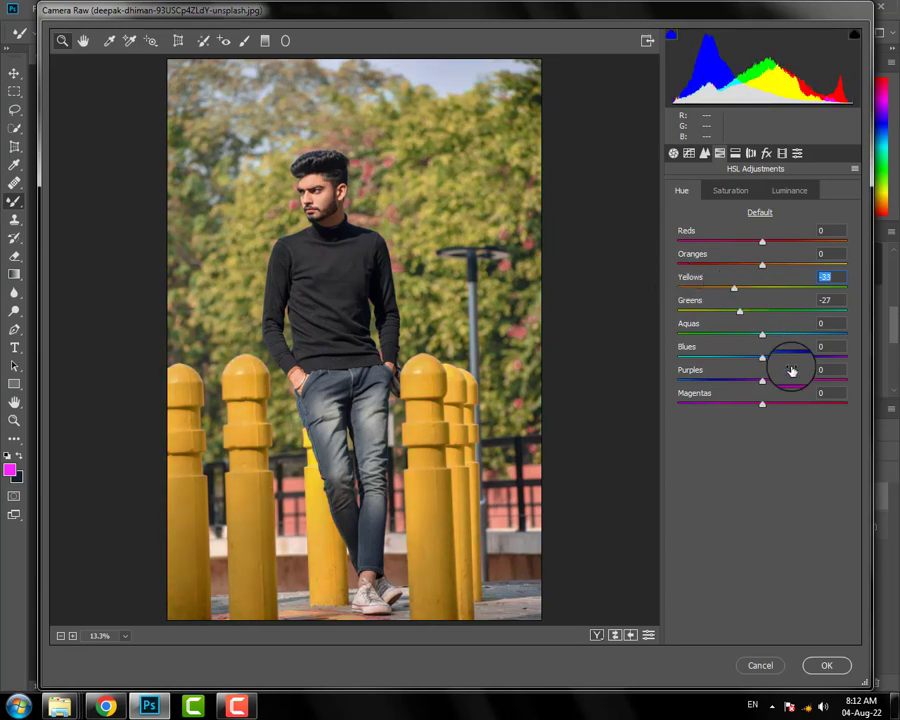
Step: Darken and desaturate the blues, shift Blues hue to -68 and the Aquas hue, then apply
left_click(786, 191)
mouse_move(762, 357)
left_mouse_down()
mouse_move(697, 357)
mouse_move(759, 358)
mouse_move(745, 358)
left_mouse_up()
left_click(740, 191)
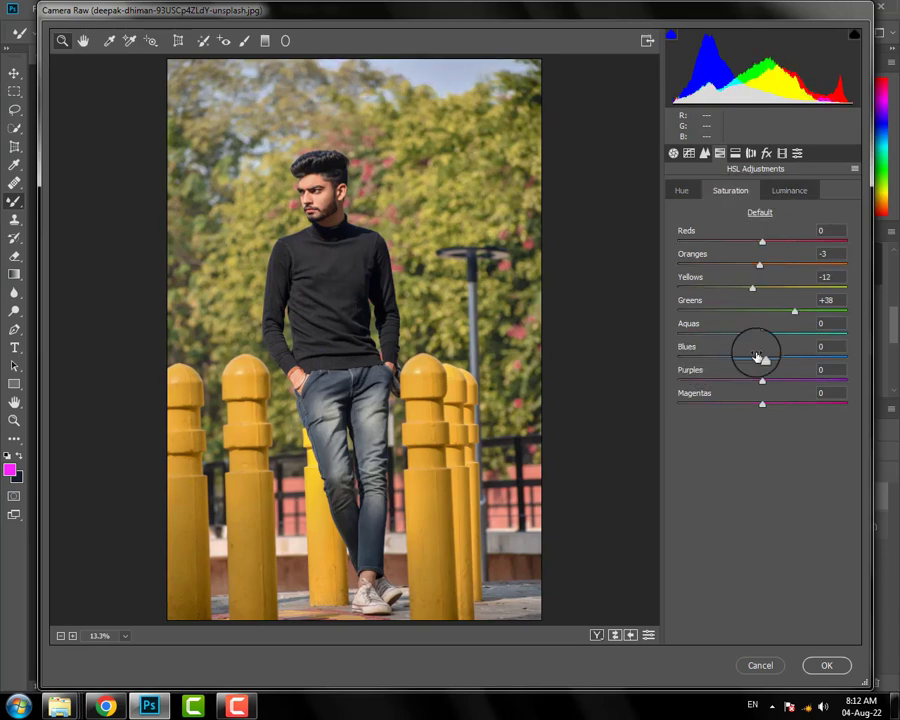
mouse_move(806, 362)
left_mouse_down()
mouse_move(679, 357)
mouse_move(748, 358)
mouse_move(704, 357)
left_mouse_up()
left_click(681, 190)
left_click_drag(762, 336, 727, 341)
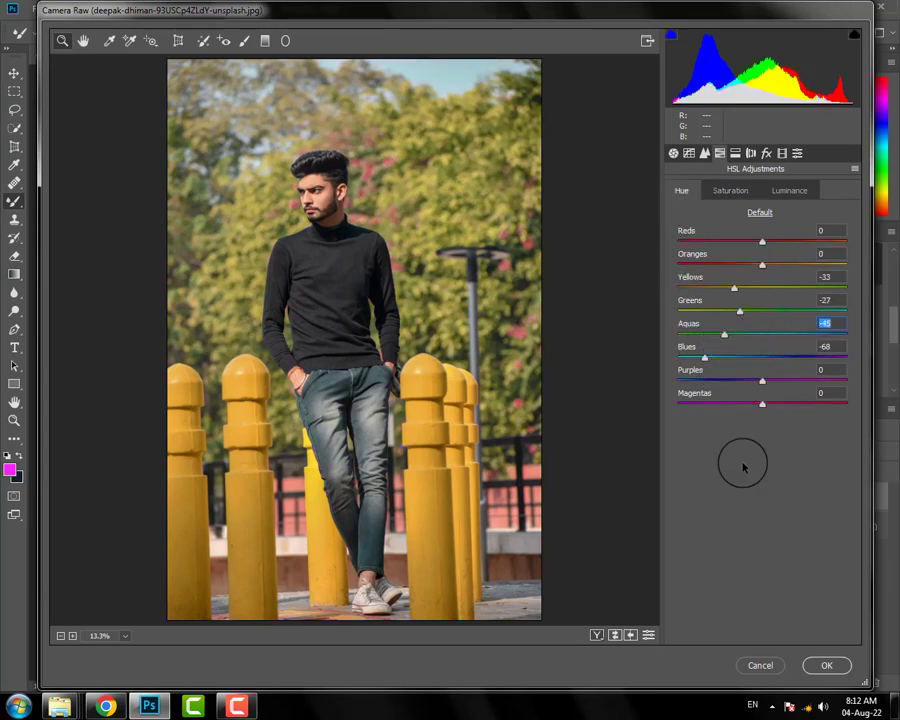
left_click(826, 665)
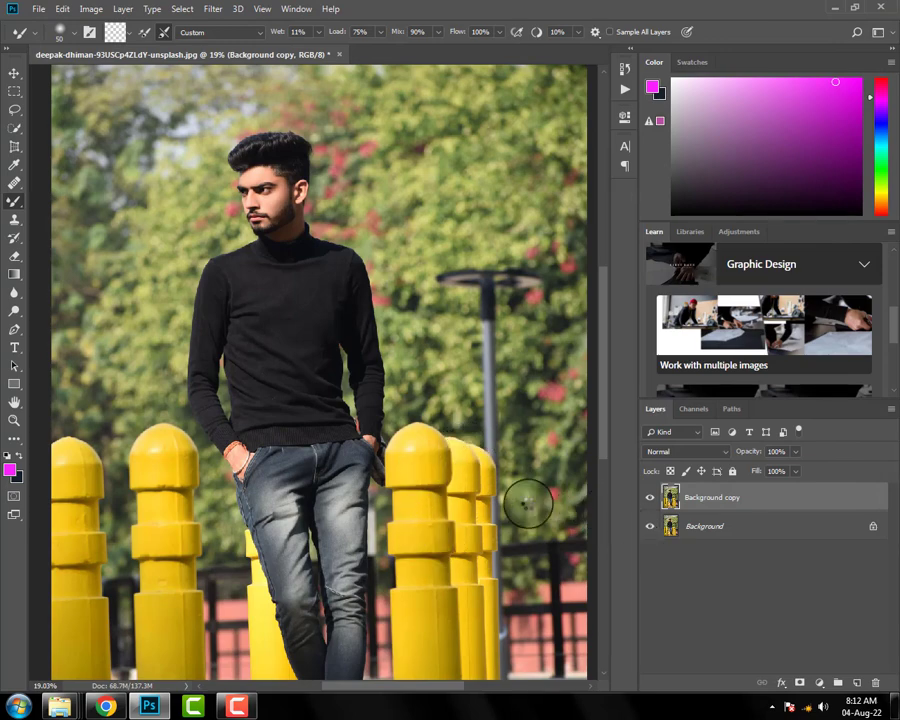
Step: Fit the photo on screen, toggle the Background copy to compare, and reopen Camera Raw
key("ctrl+0")
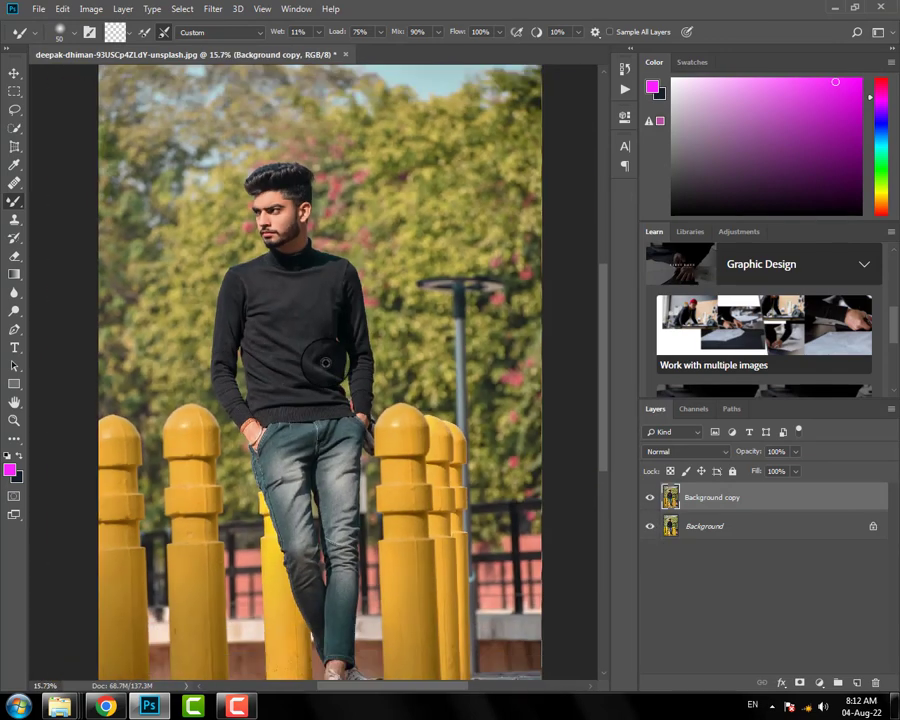
scroll(325, 362, "down", 1)
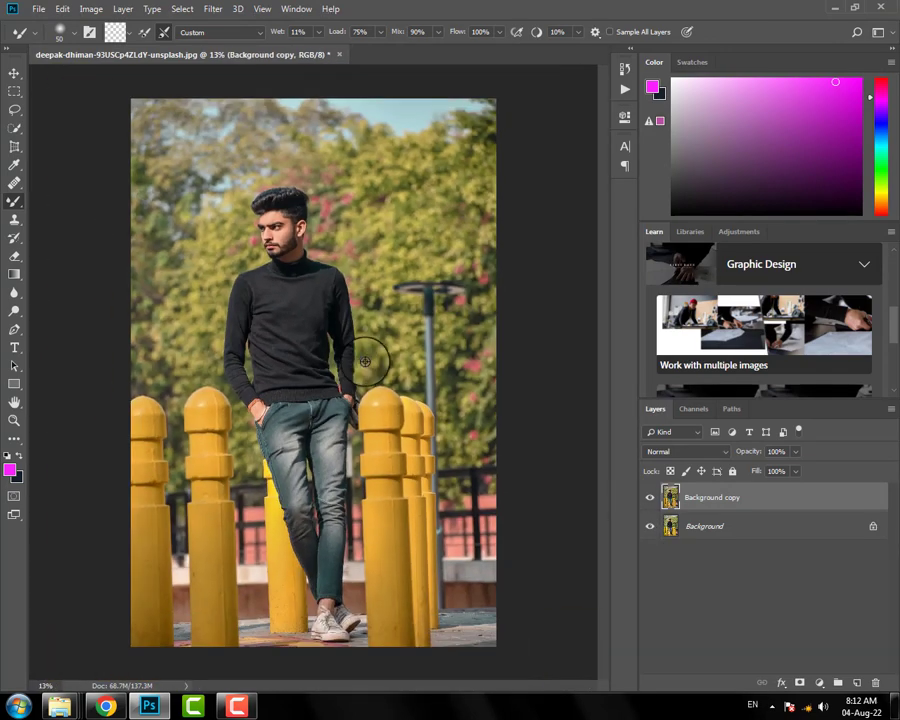
left_click(649, 499)
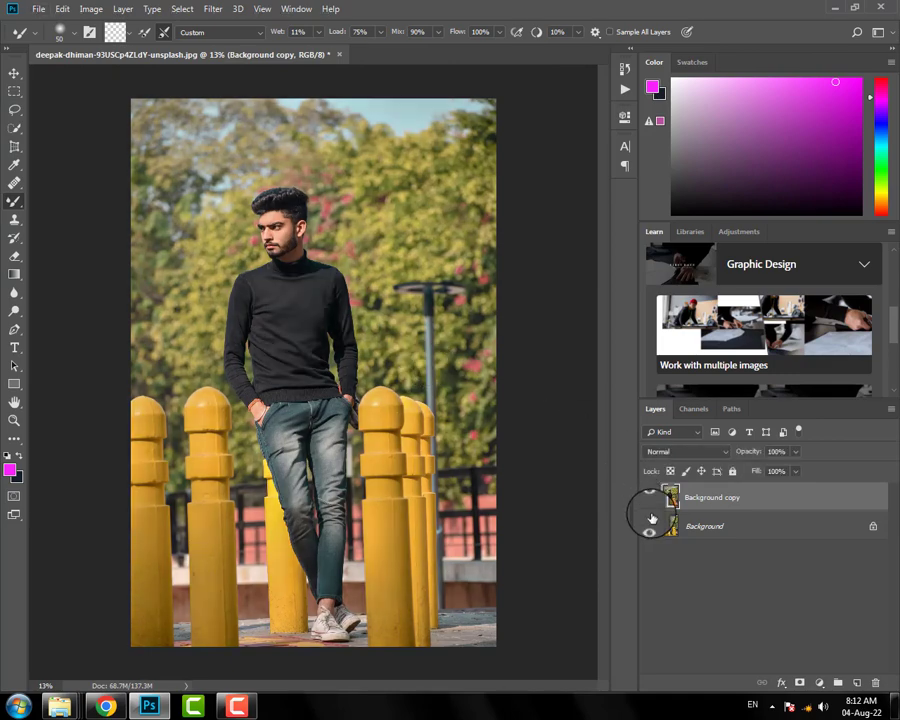
key("ctrl+shift+a")
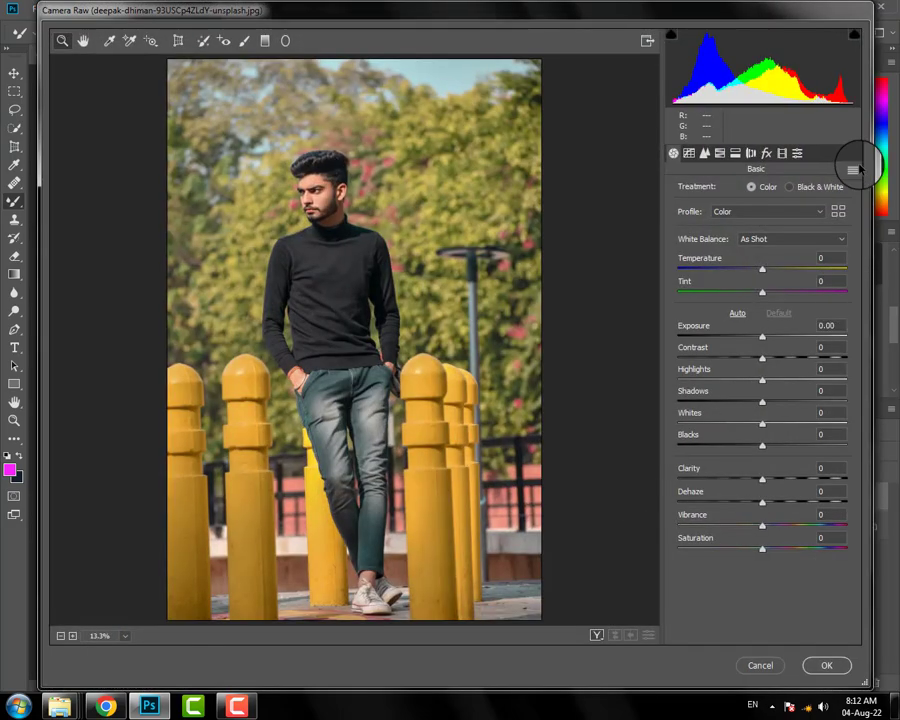
Step: Load a saved .xmp preset giving Exposure -0.25, Shadows +65, Vibrance +50 for a moody orange look
left_click(852, 170)
left_click(815, 269)
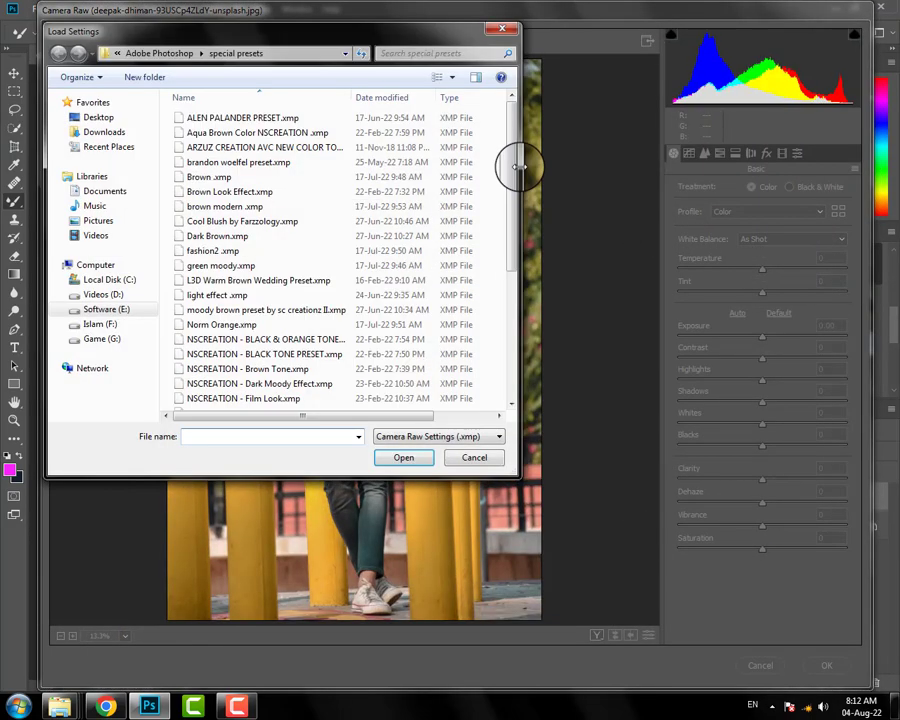
left_click_drag(517, 167, 507, 345)
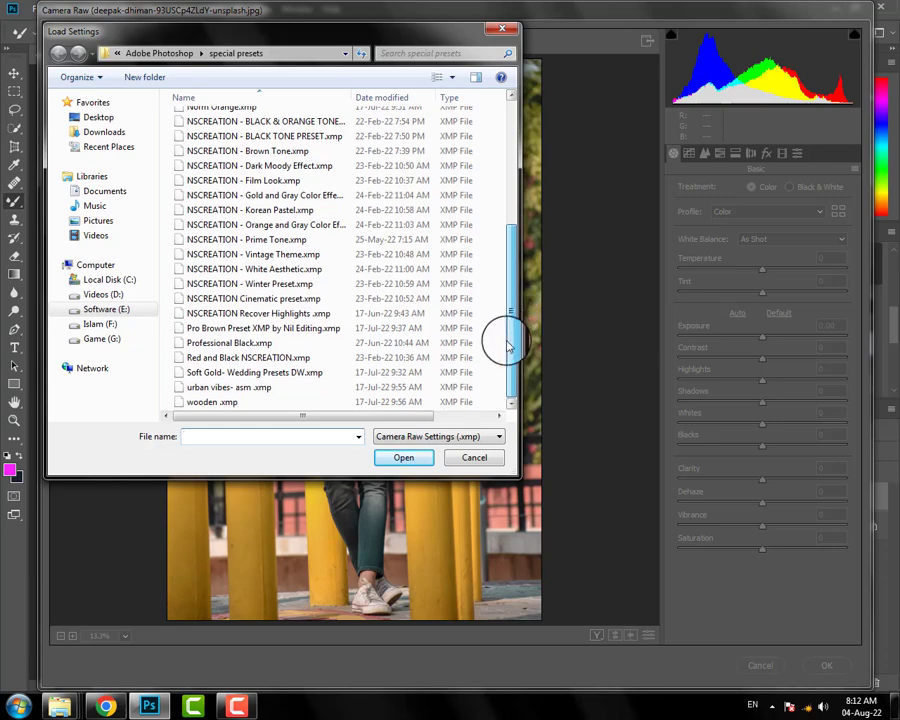
double_click(228, 330)
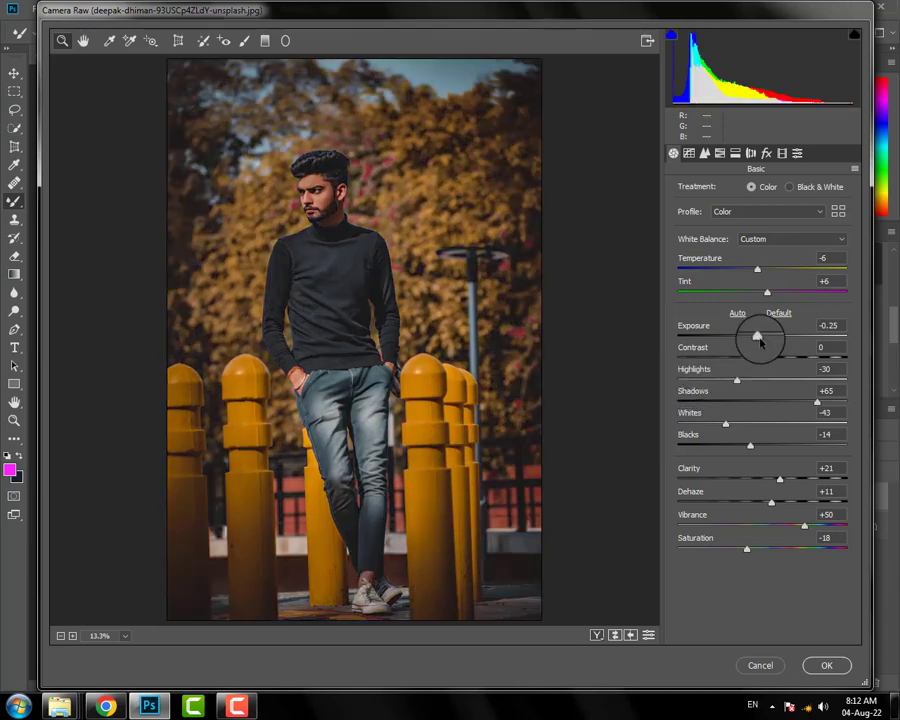
Step: Nudge Exposure up, lift Blacks, apply the grade, and toggle the layer to compare with the original
left_click_drag(759, 338, 762, 338)
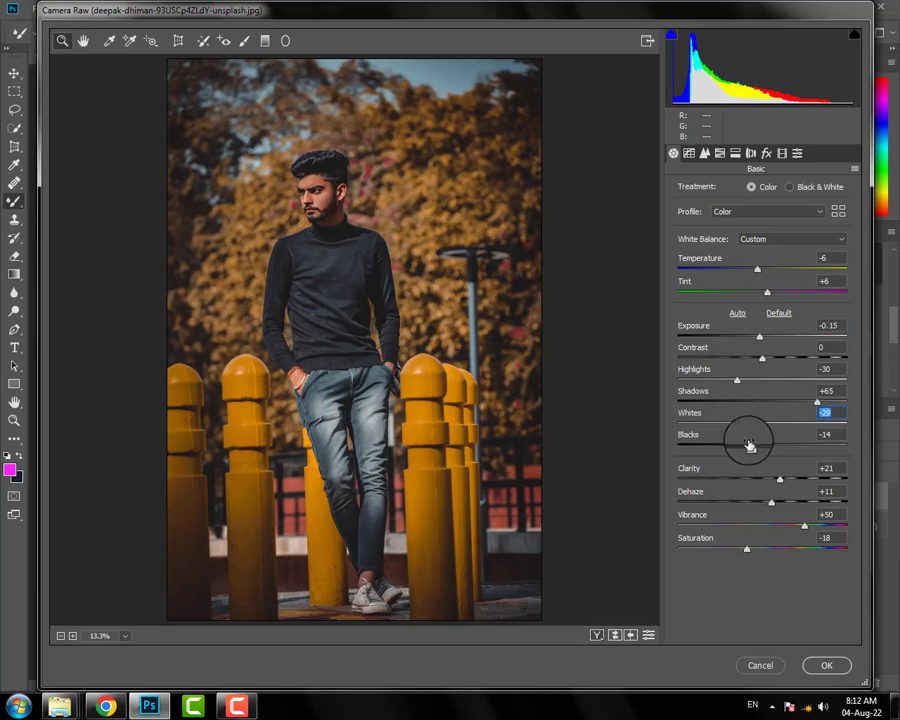
left_click_drag(755, 448, 766, 452)
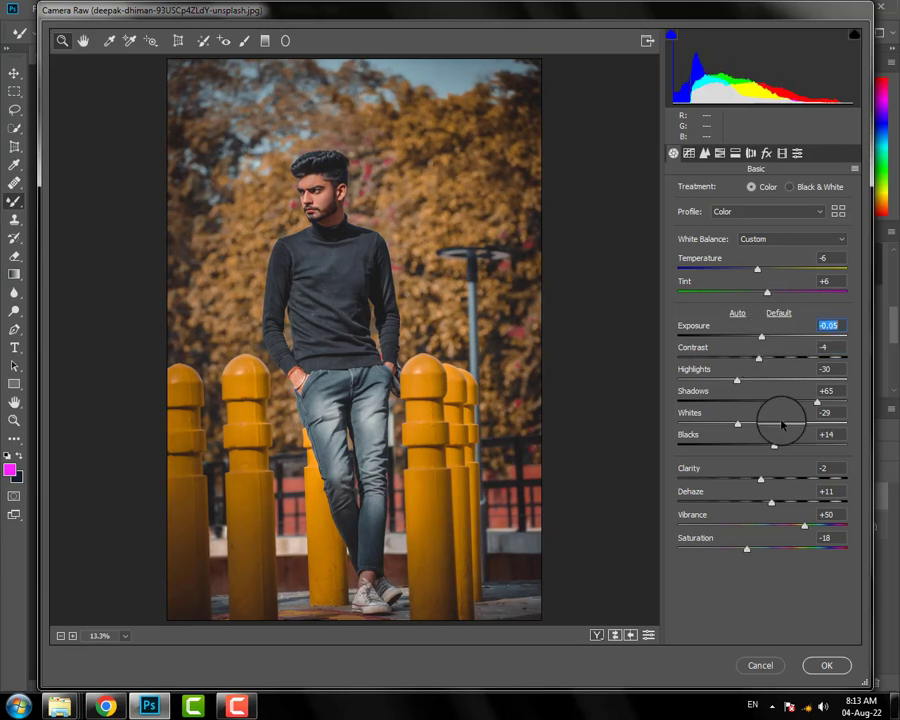
left_click(826, 665)
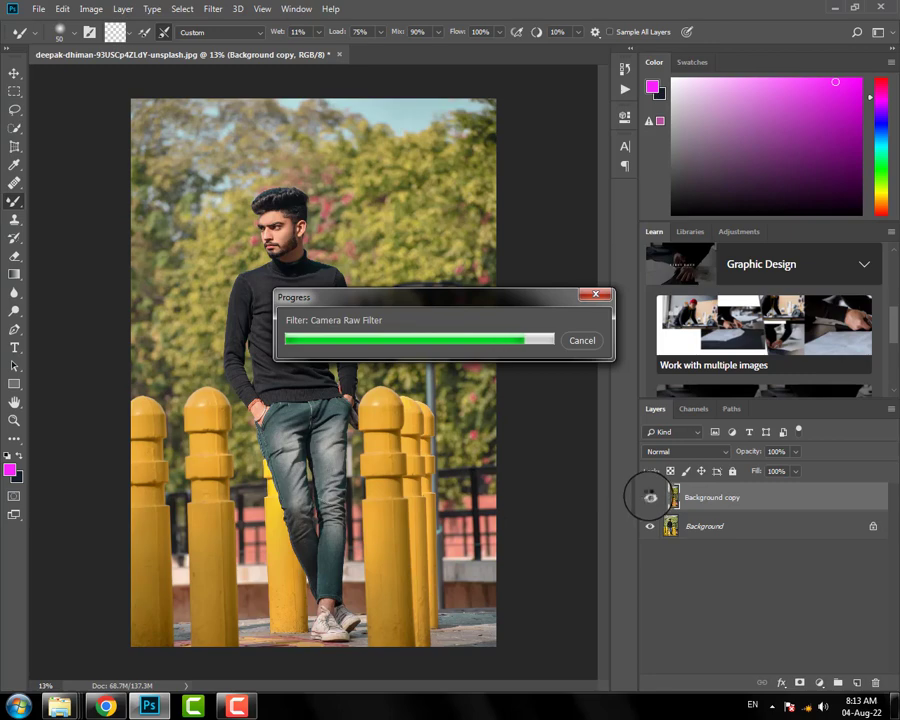
left_click(650, 498)
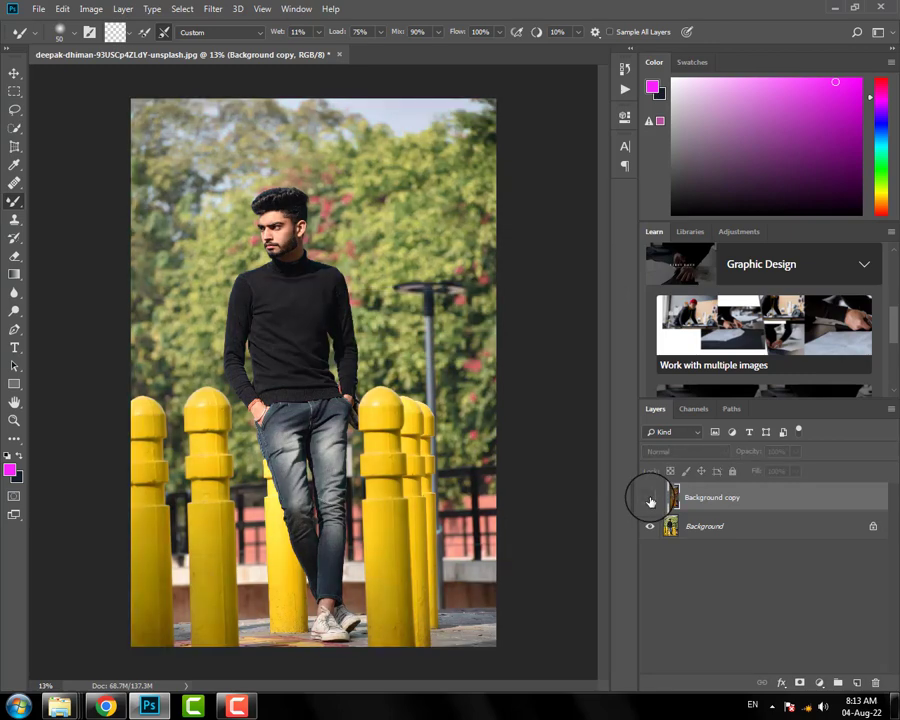
left_click(650, 498)
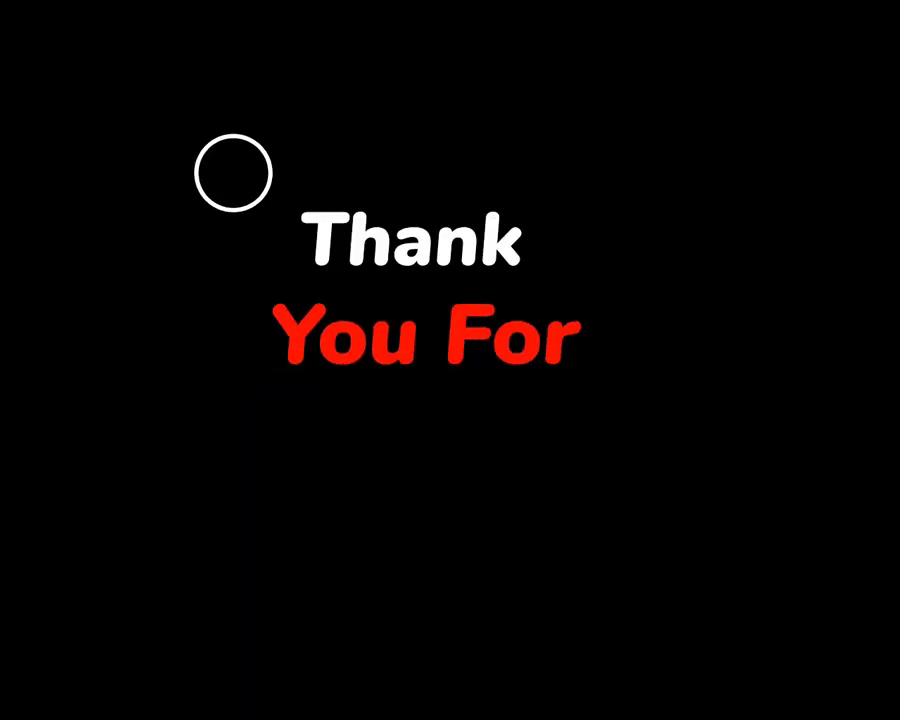